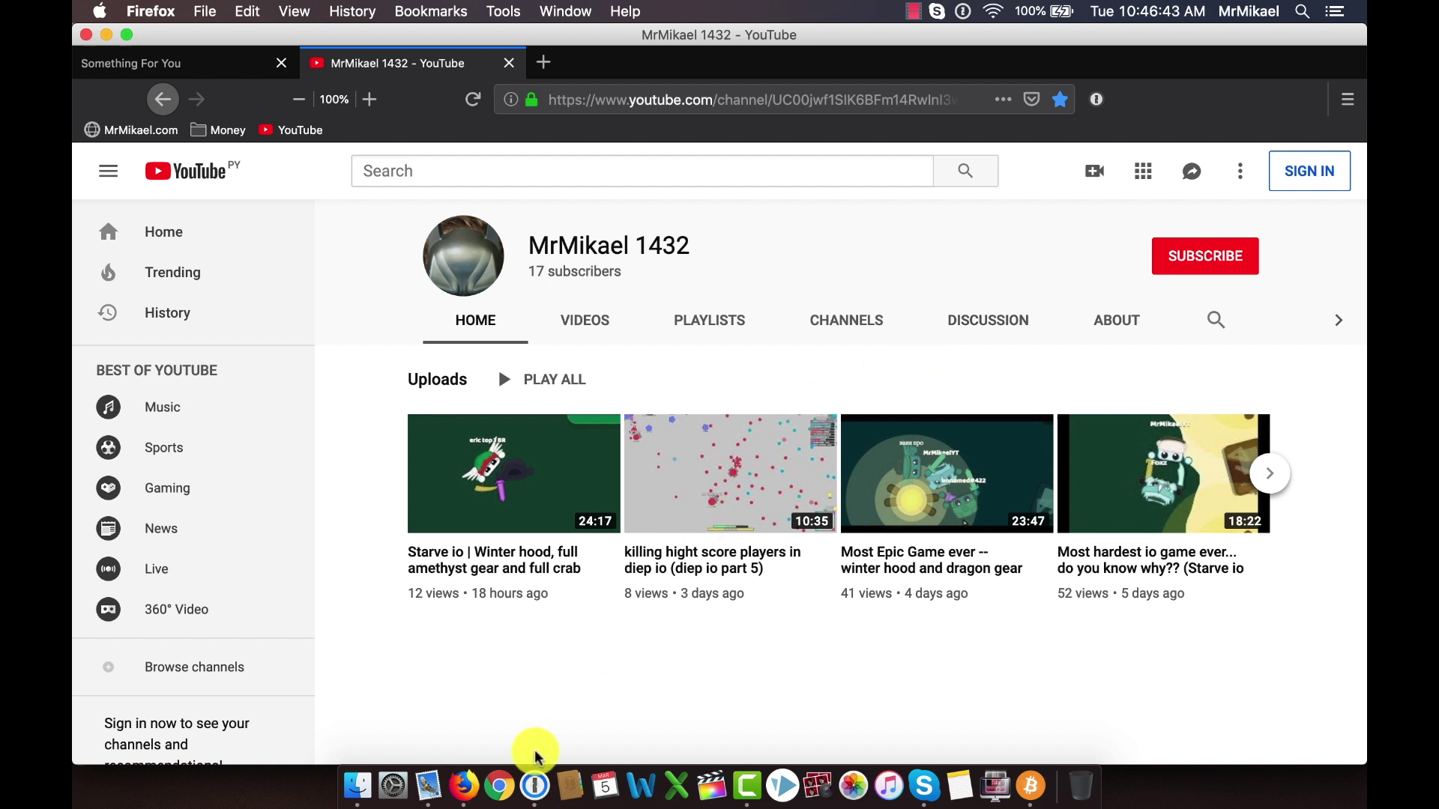
Review the saved MrMikael - Youtube login in 1Password, then return to the YouTube page
click(534, 784)
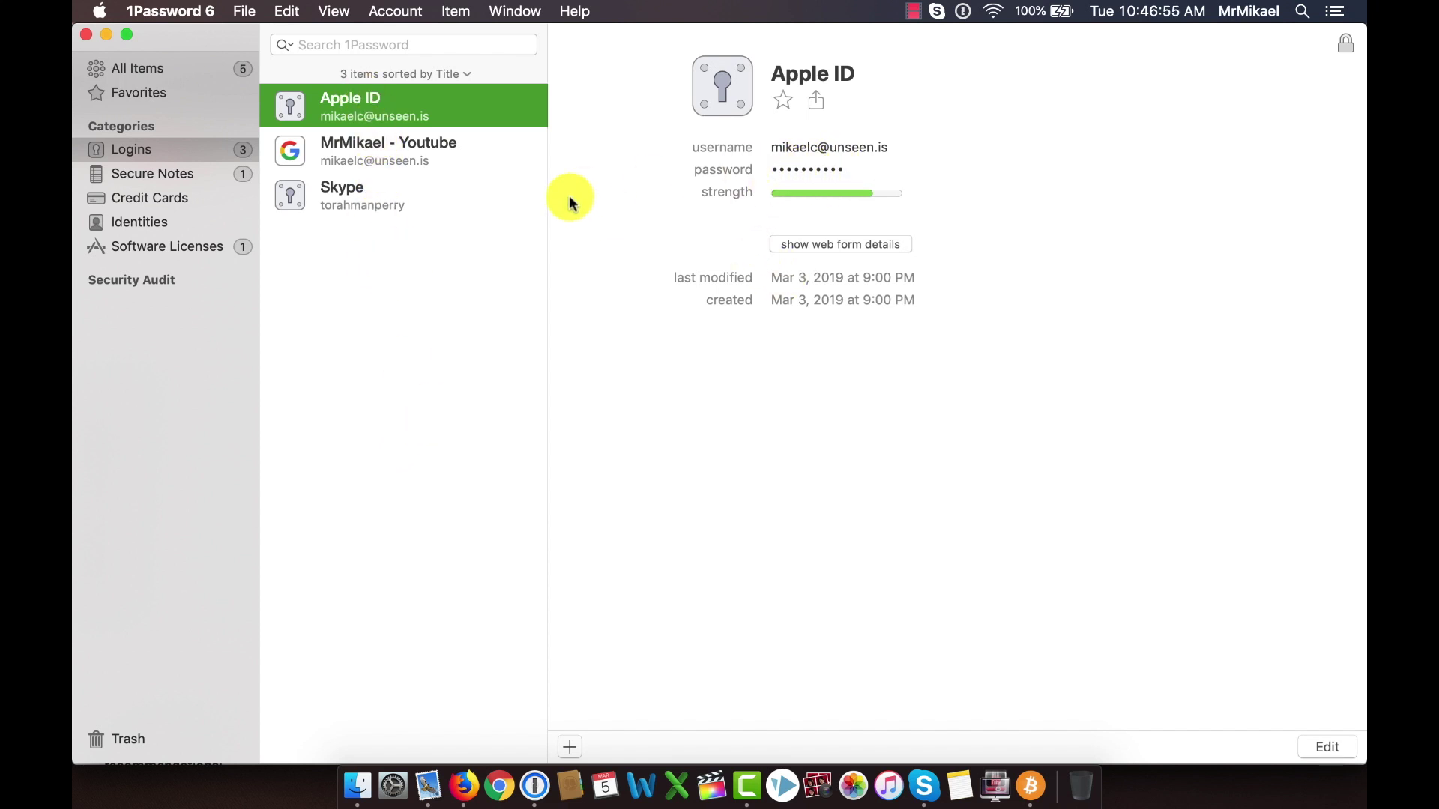
click(398, 154)
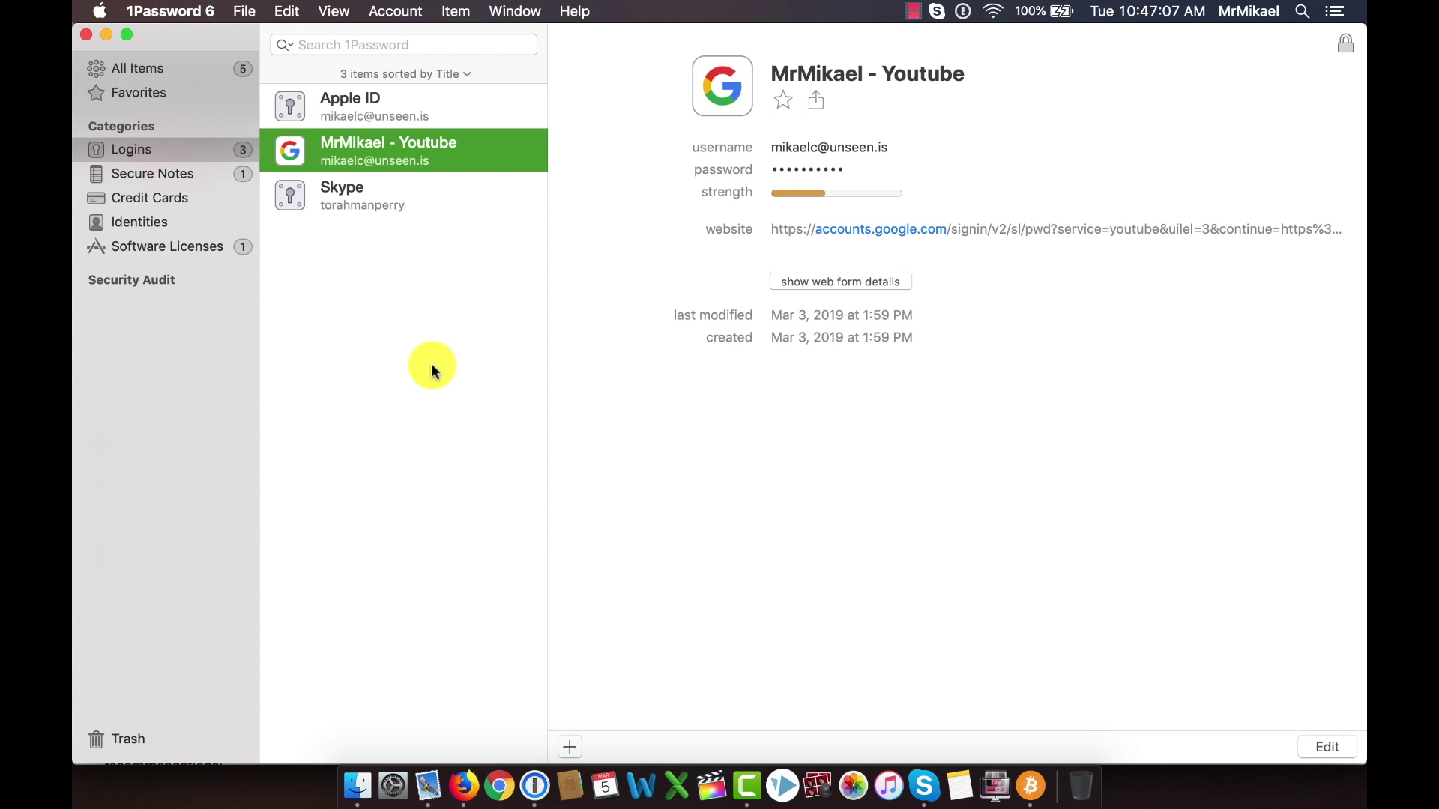
click(461, 787)
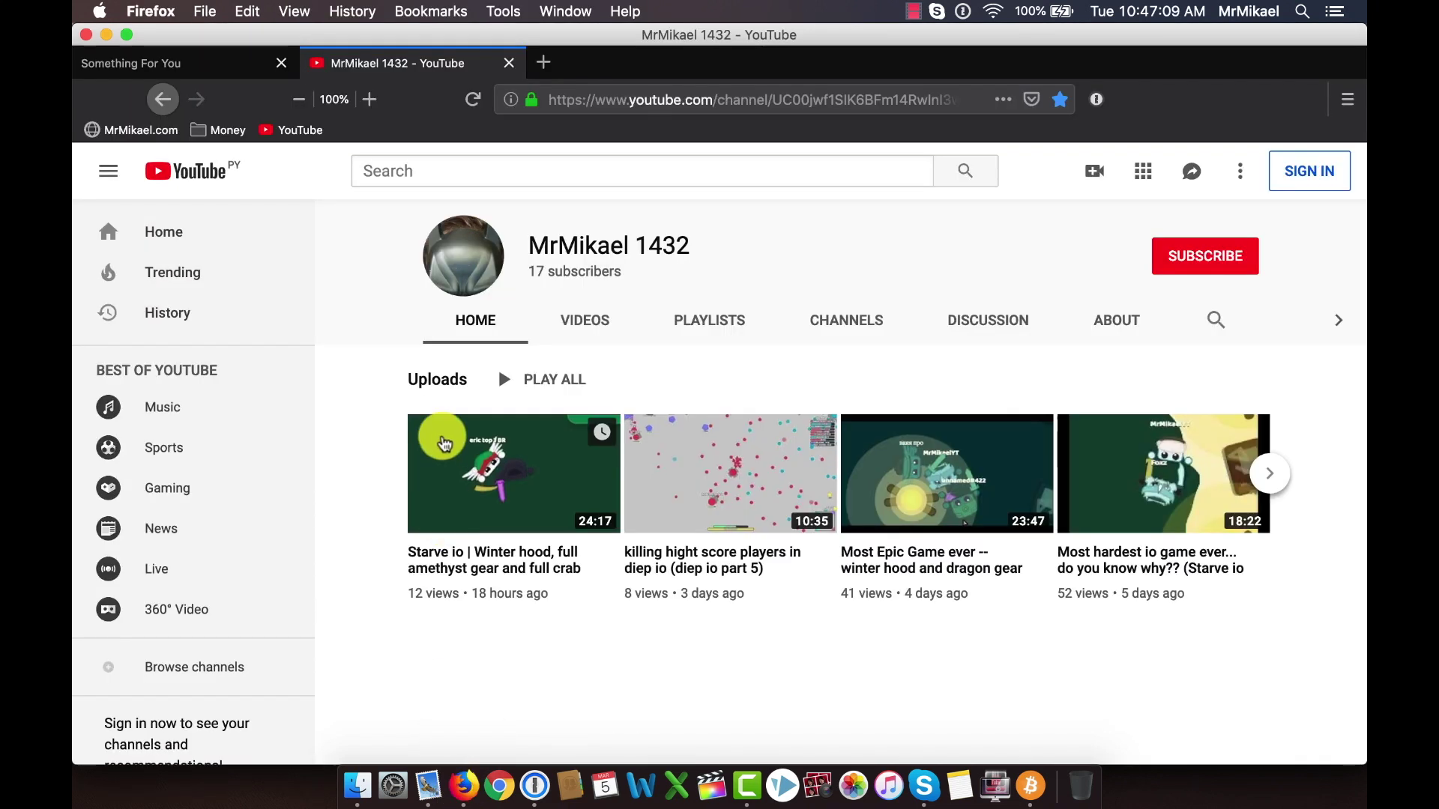
Start YouTube sign-in and autofill the MrMikael - Youtube login from the 1Password extension
click(1309, 172)
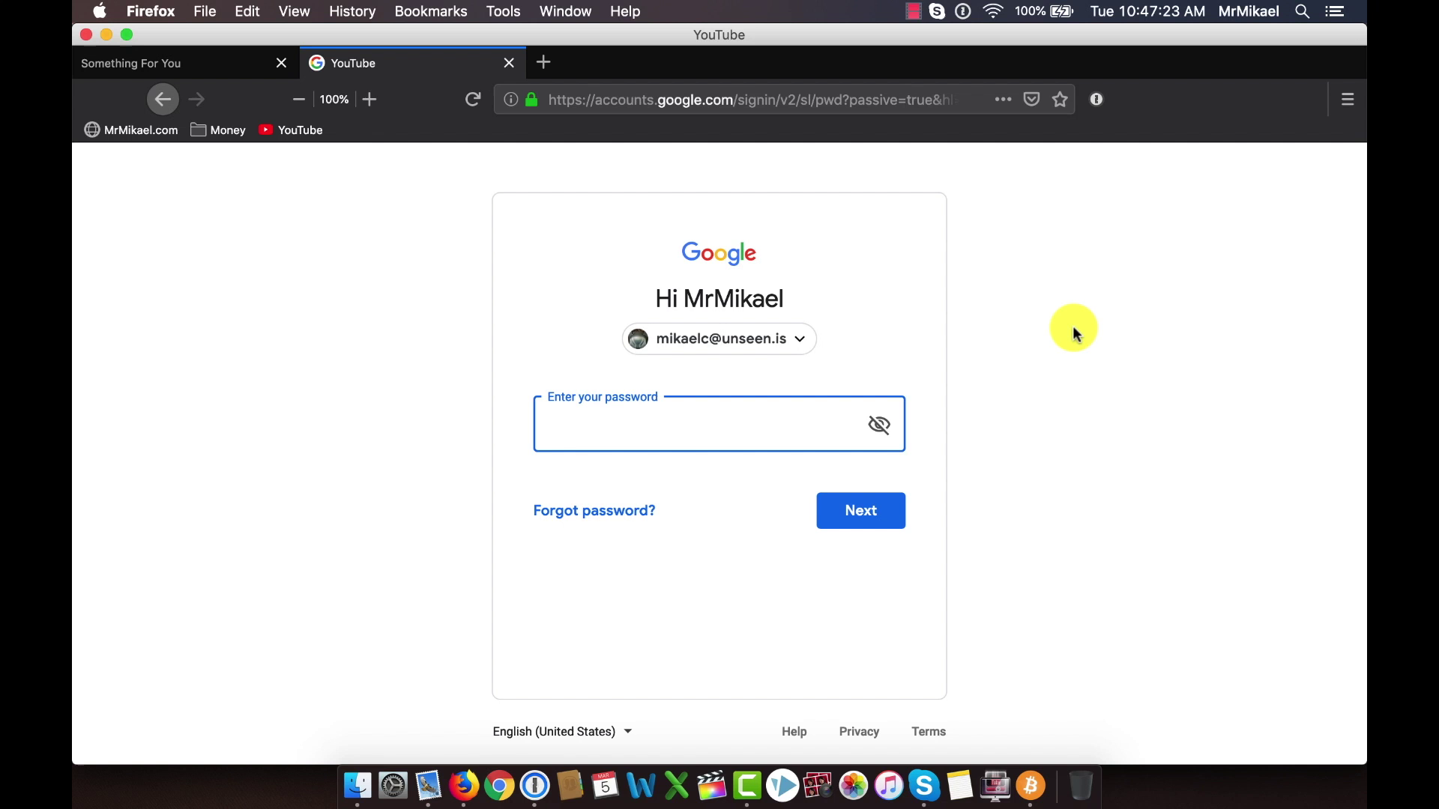
click(1098, 103)
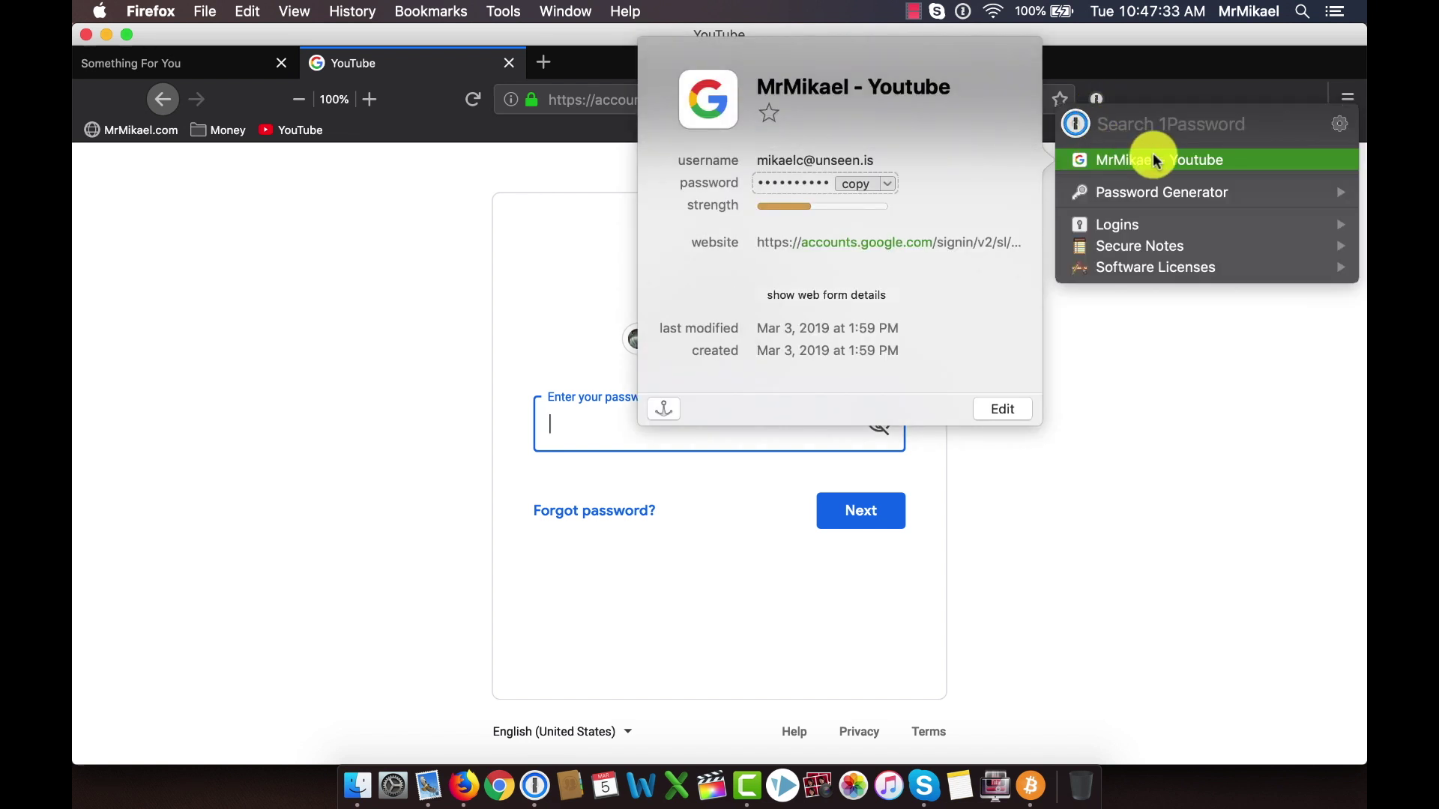
click(1157, 438)
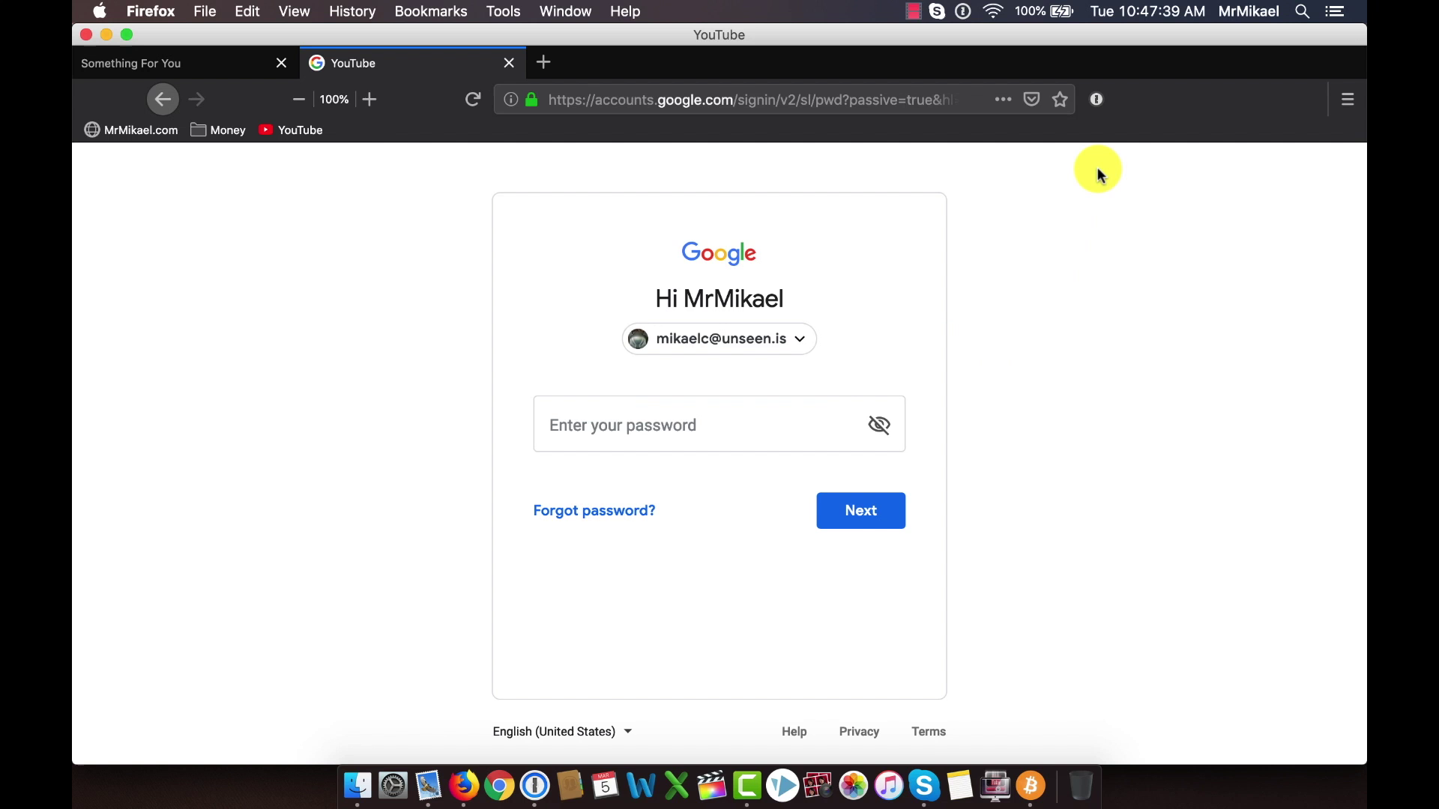
click(1098, 104)
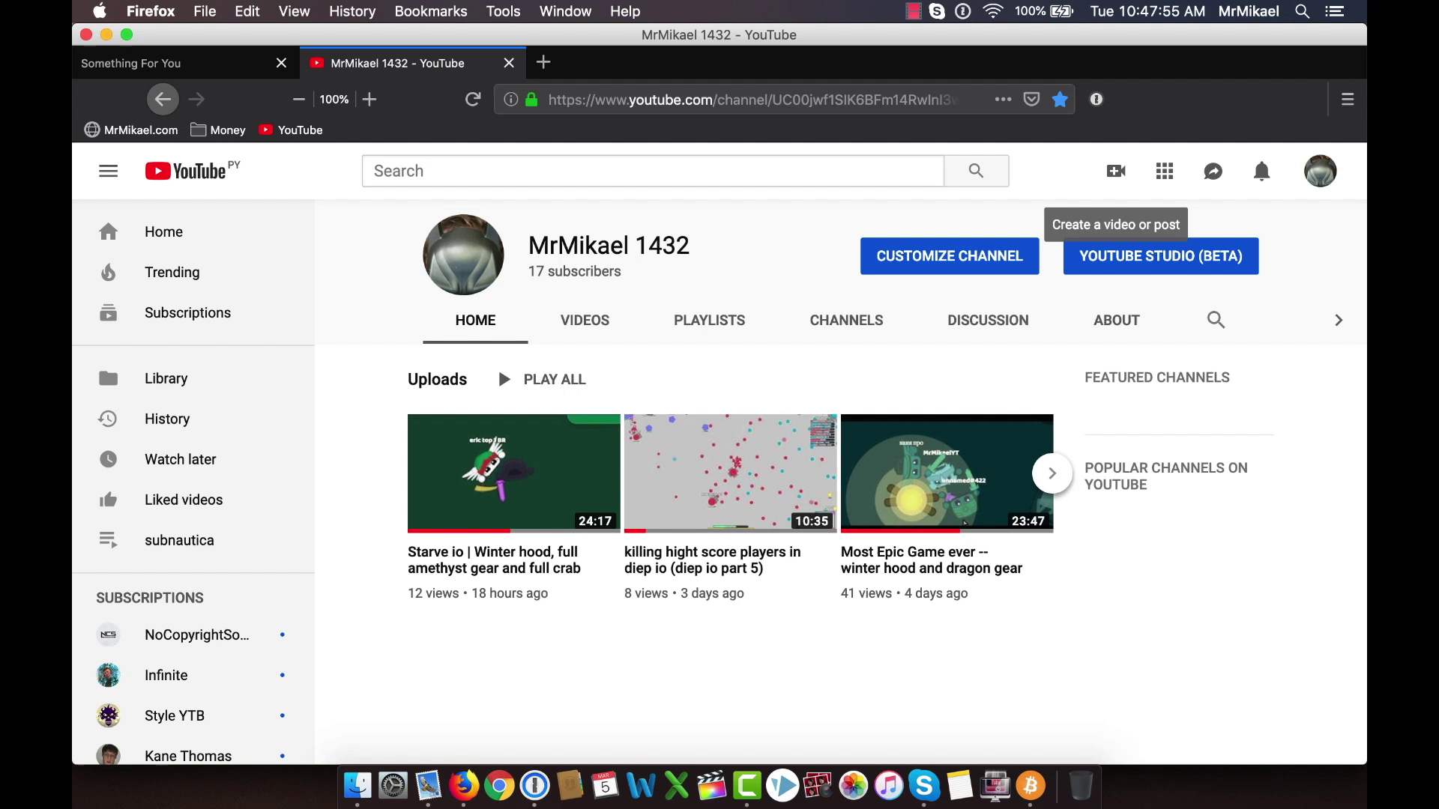
Open 1Password 6 Preferences from the app menu and show the General tab
click(536, 786)
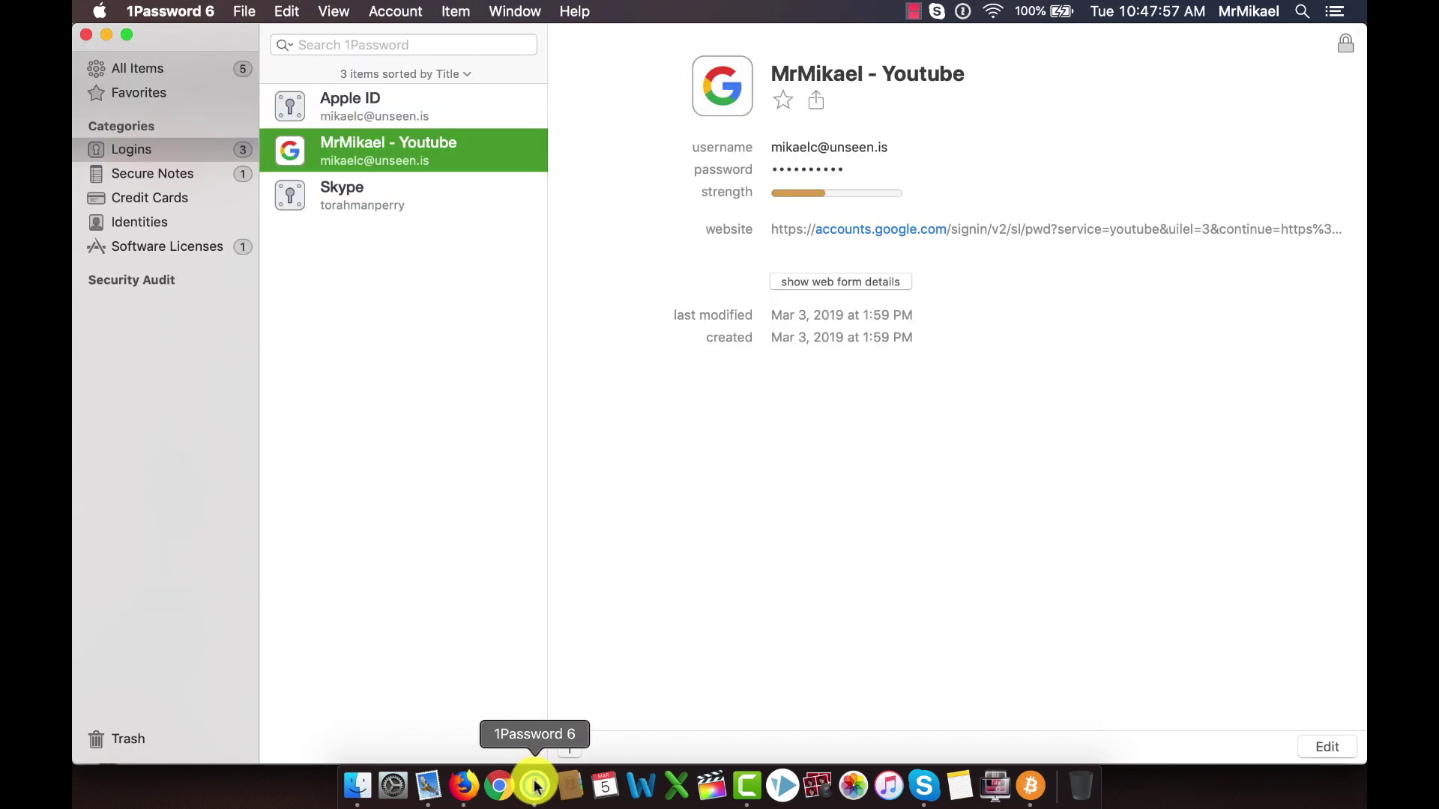
click(163, 14)
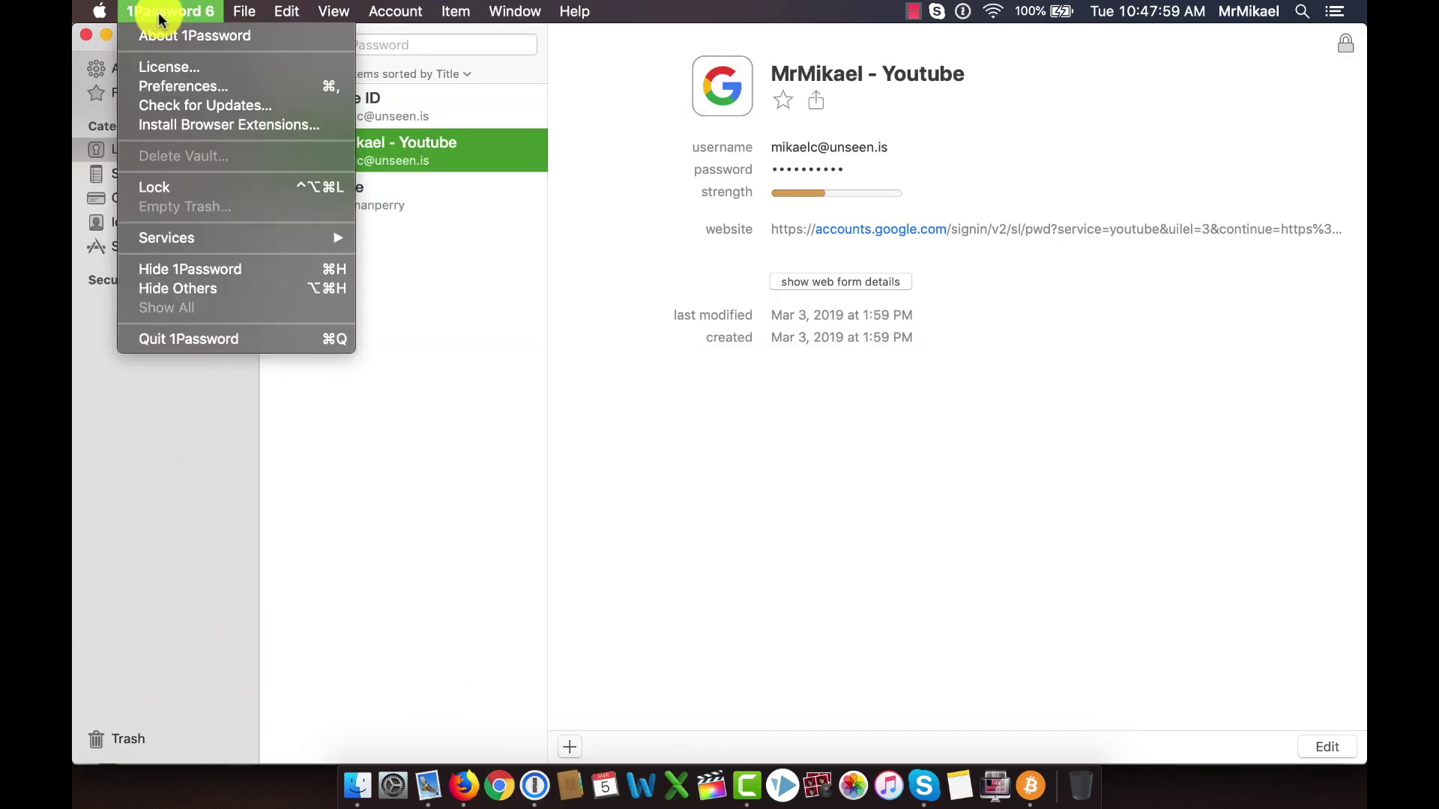
click(142, 87)
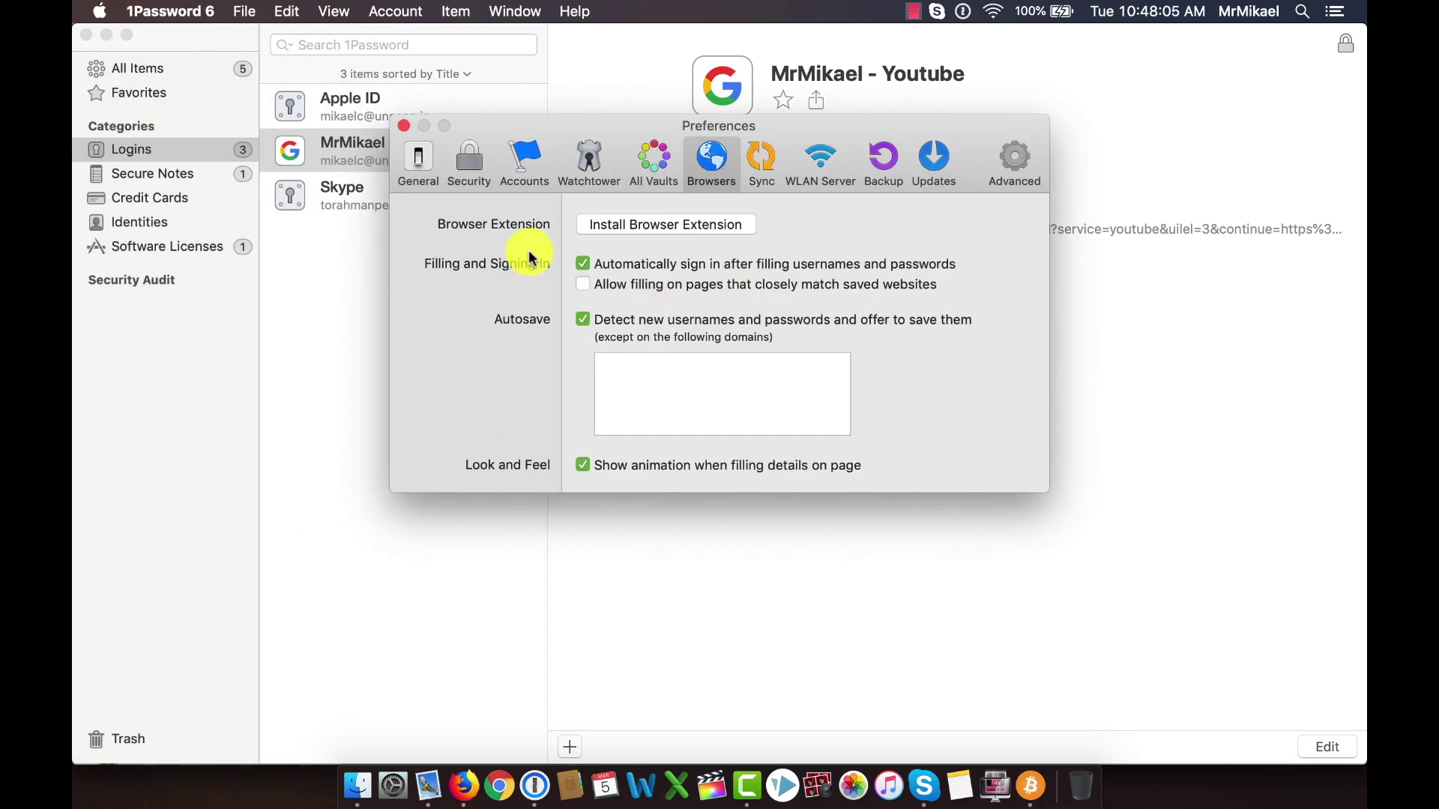
click(413, 161)
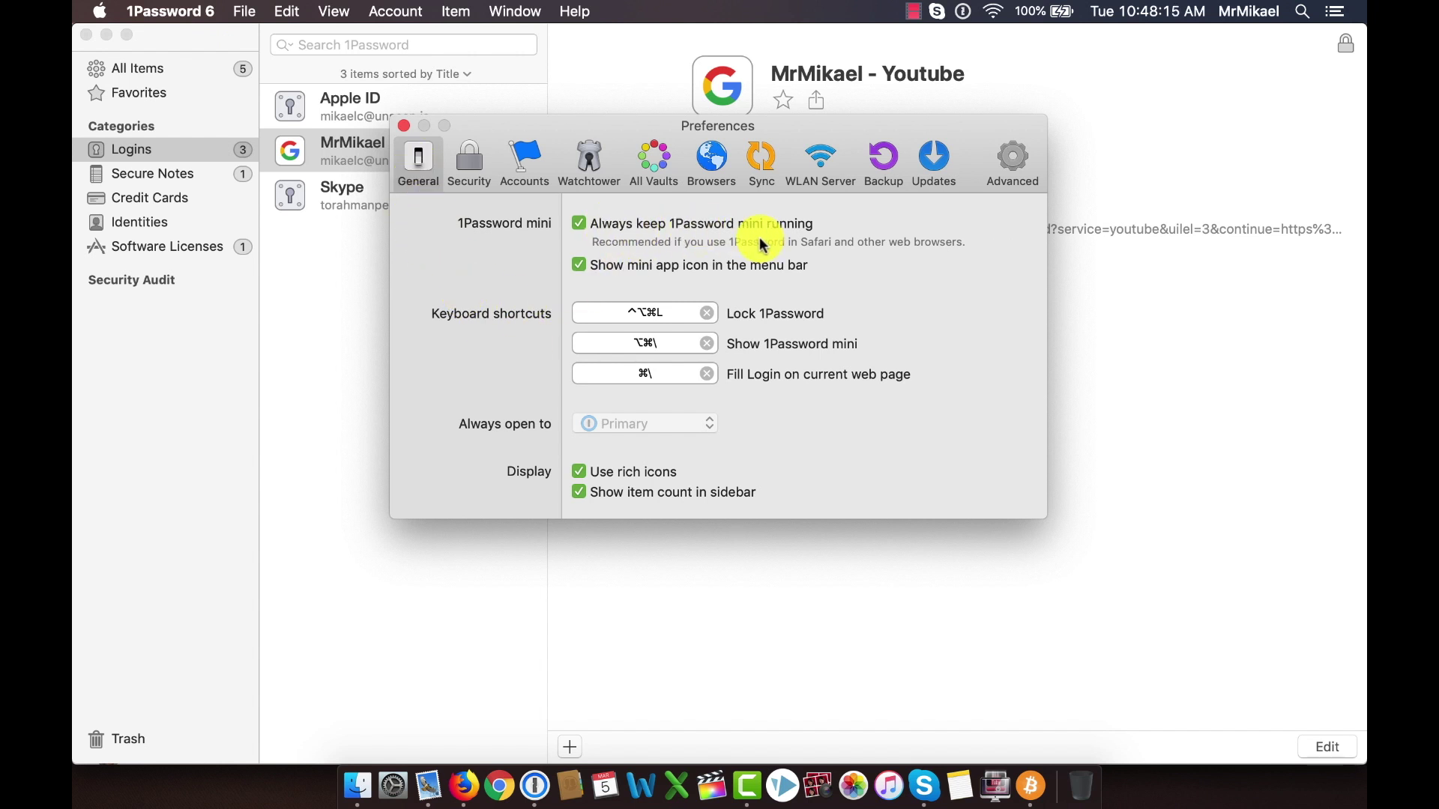
click(962, 14)
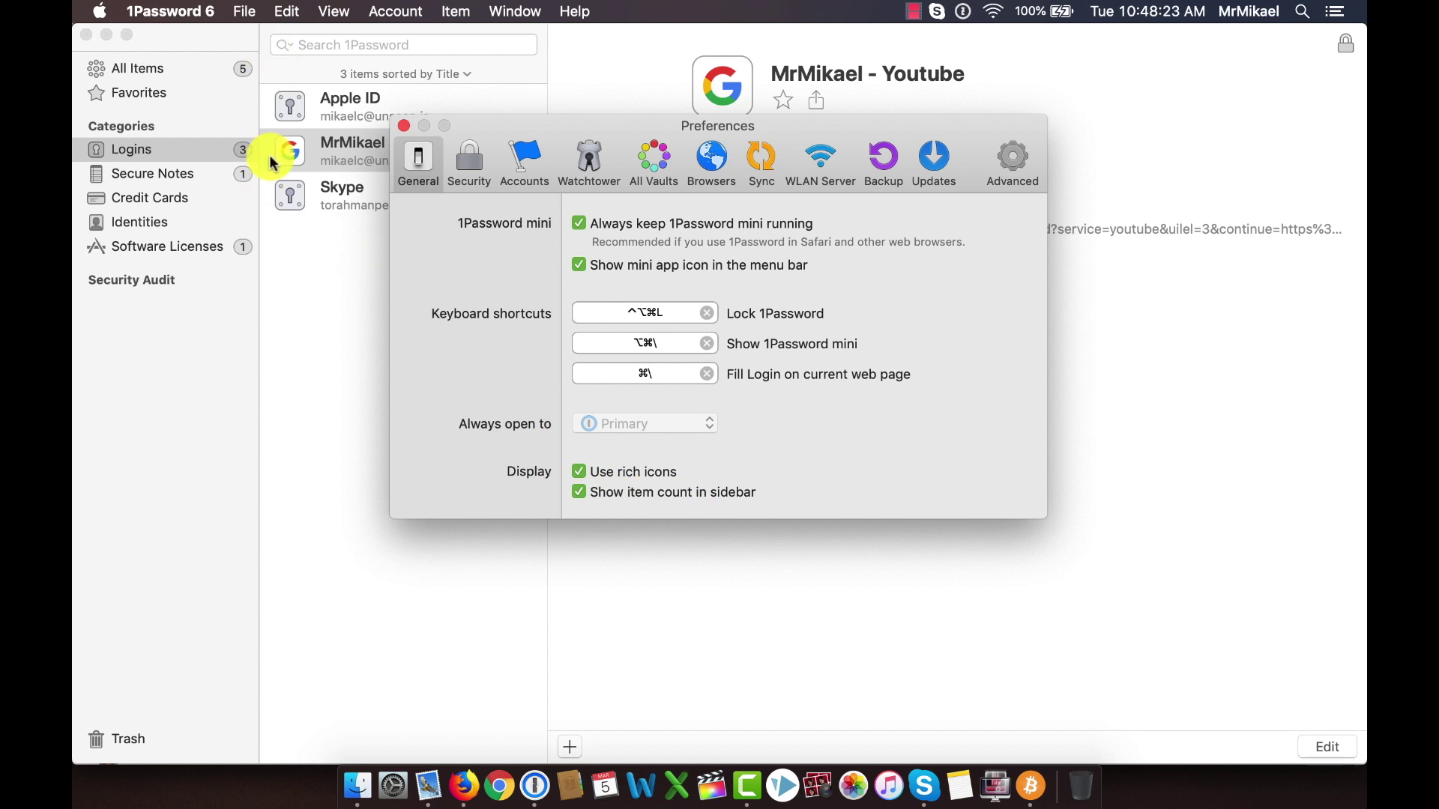
Set the Security tab's 'Lock after computer is idle for' value to 60 minutes
click(465, 163)
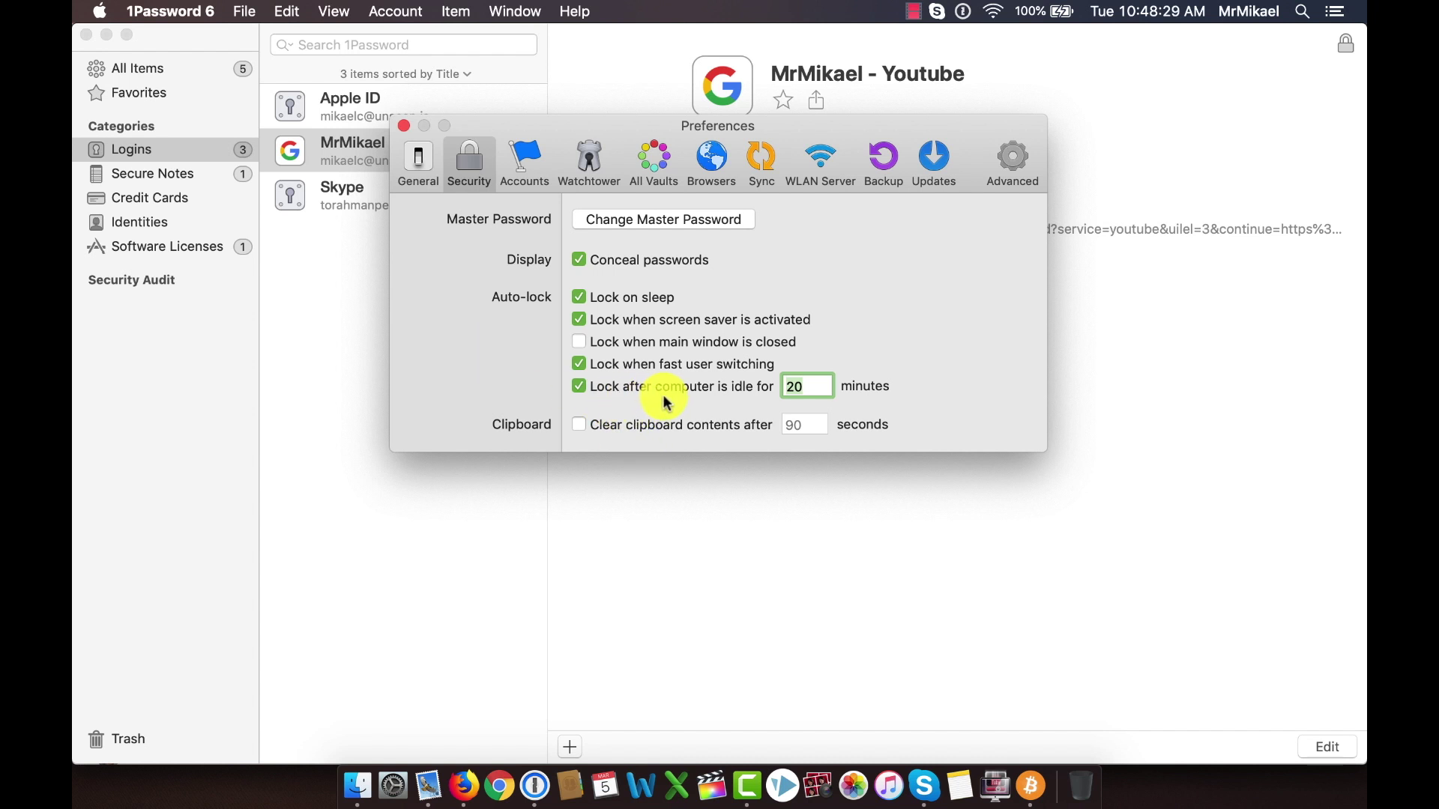
click(814, 386)
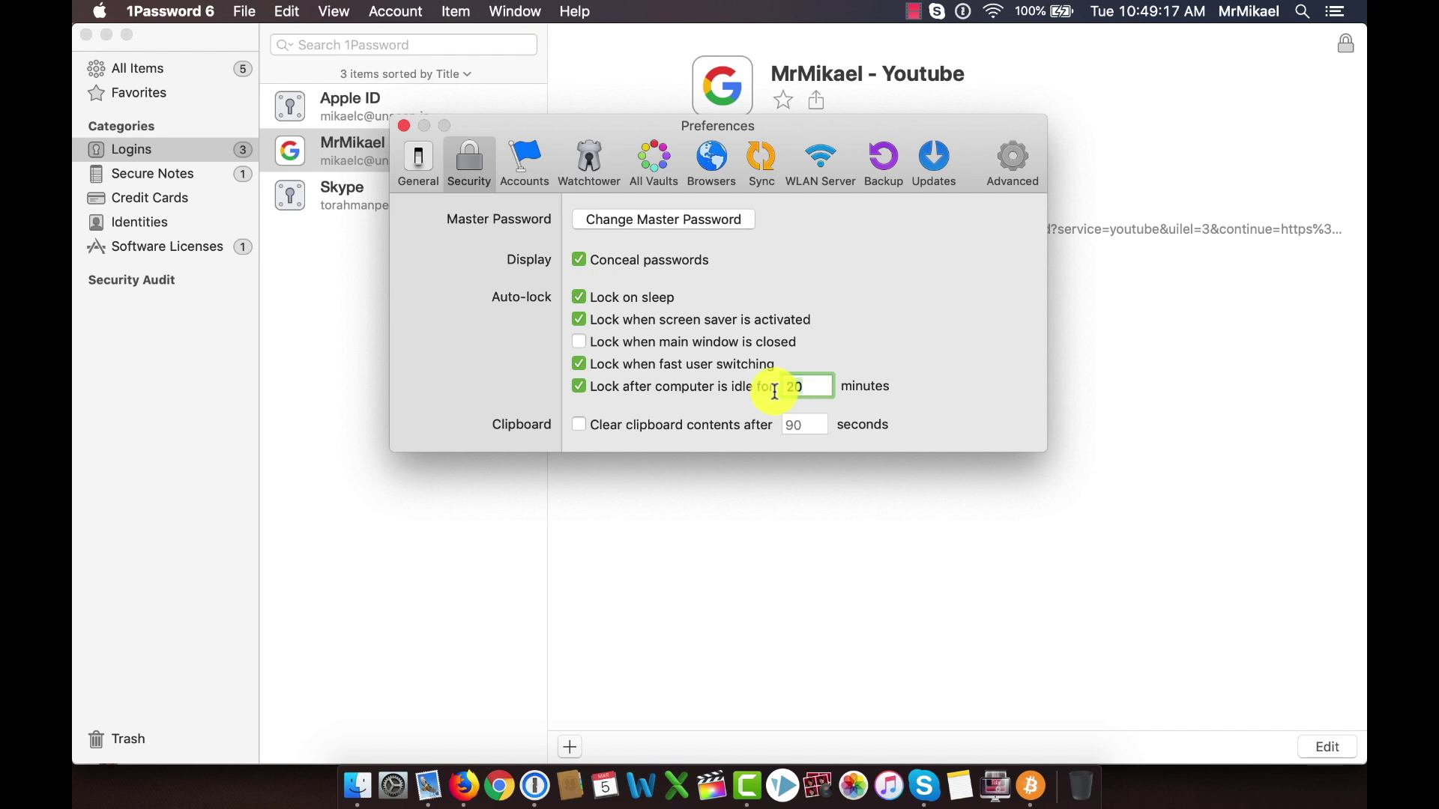
text(6)
text(0)
Browse the Accounts, Watchtower, All Vaults and Browsers preferences, close Preferences, and return to Firefox
click(533, 157)
click(597, 156)
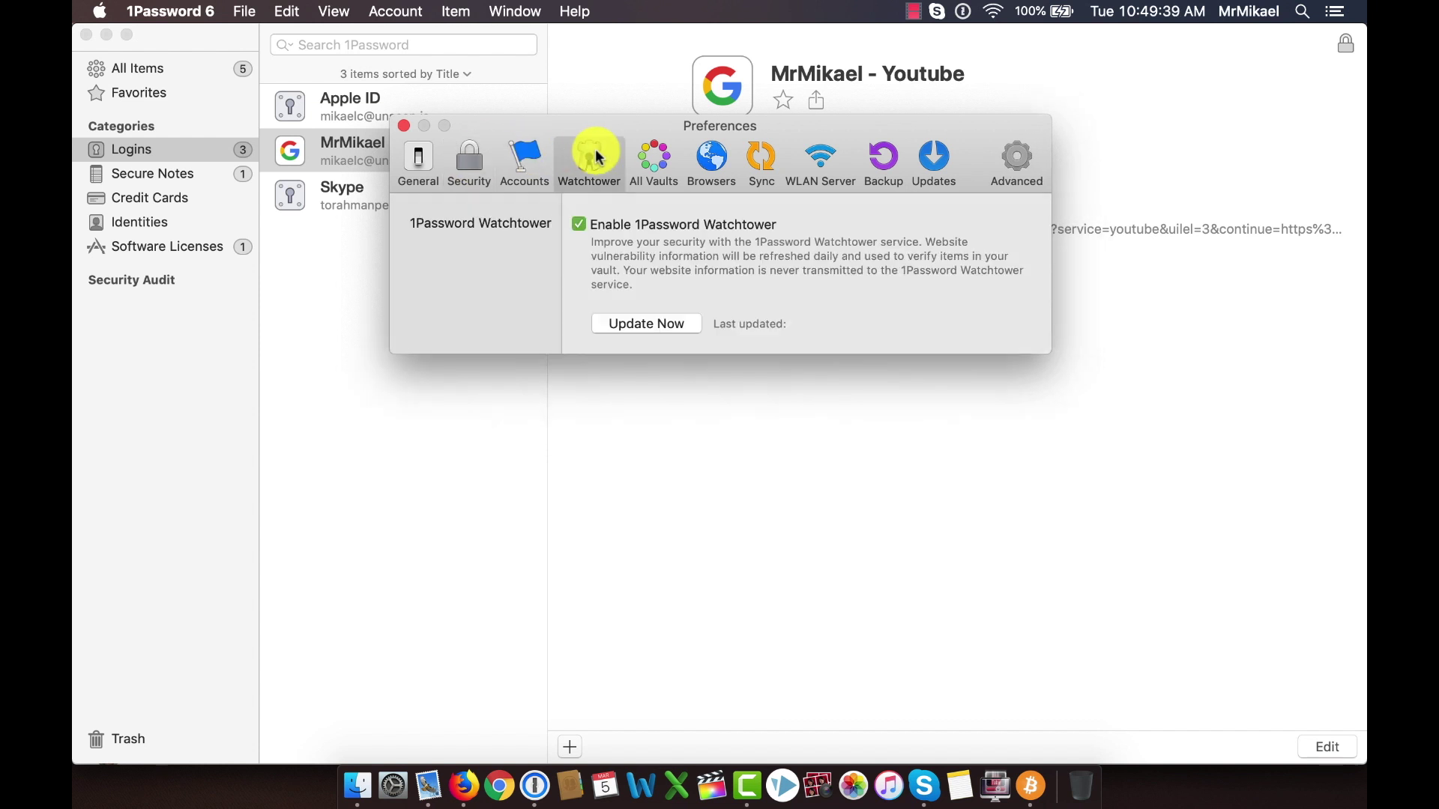
click(636, 158)
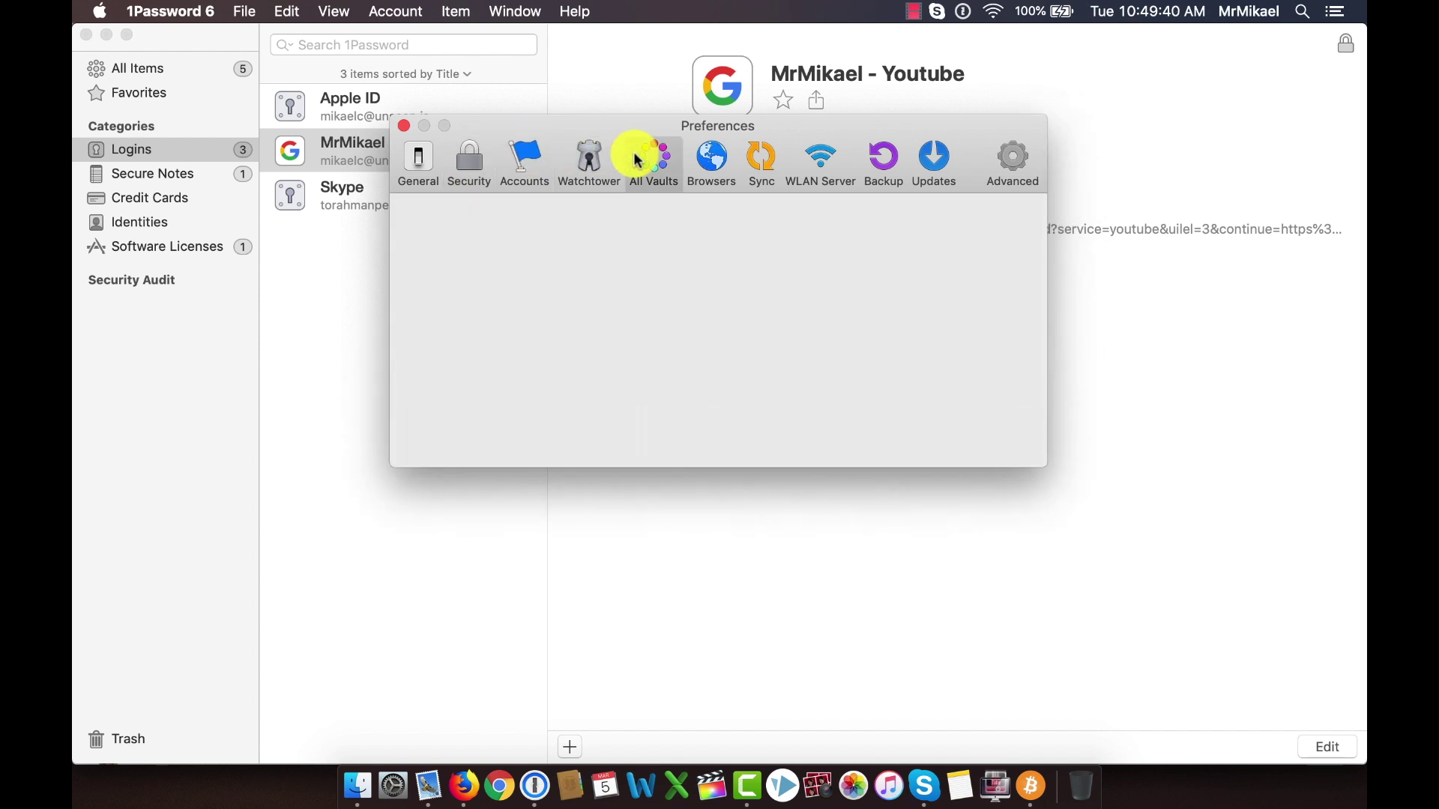
click(717, 157)
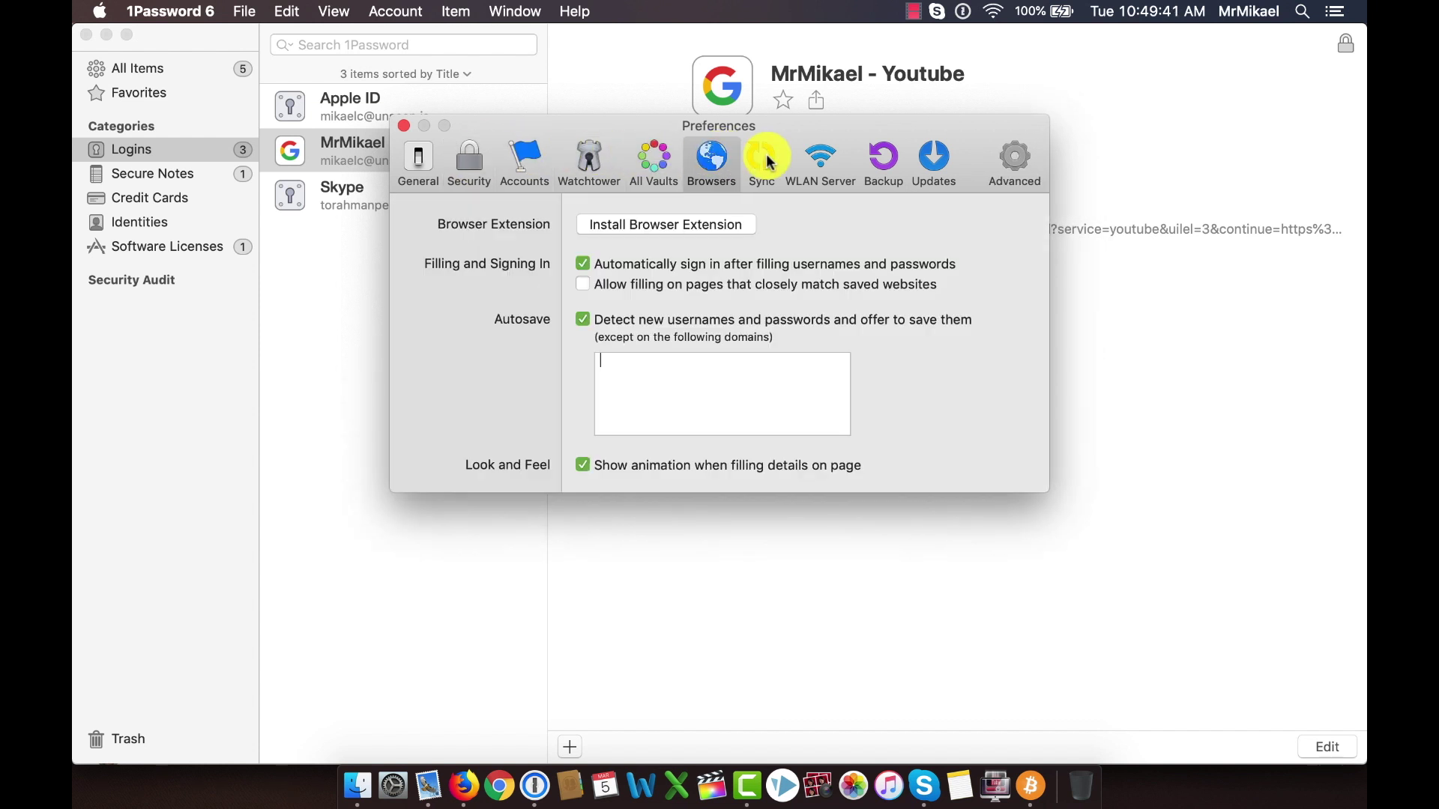
click(404, 125)
click(461, 789)
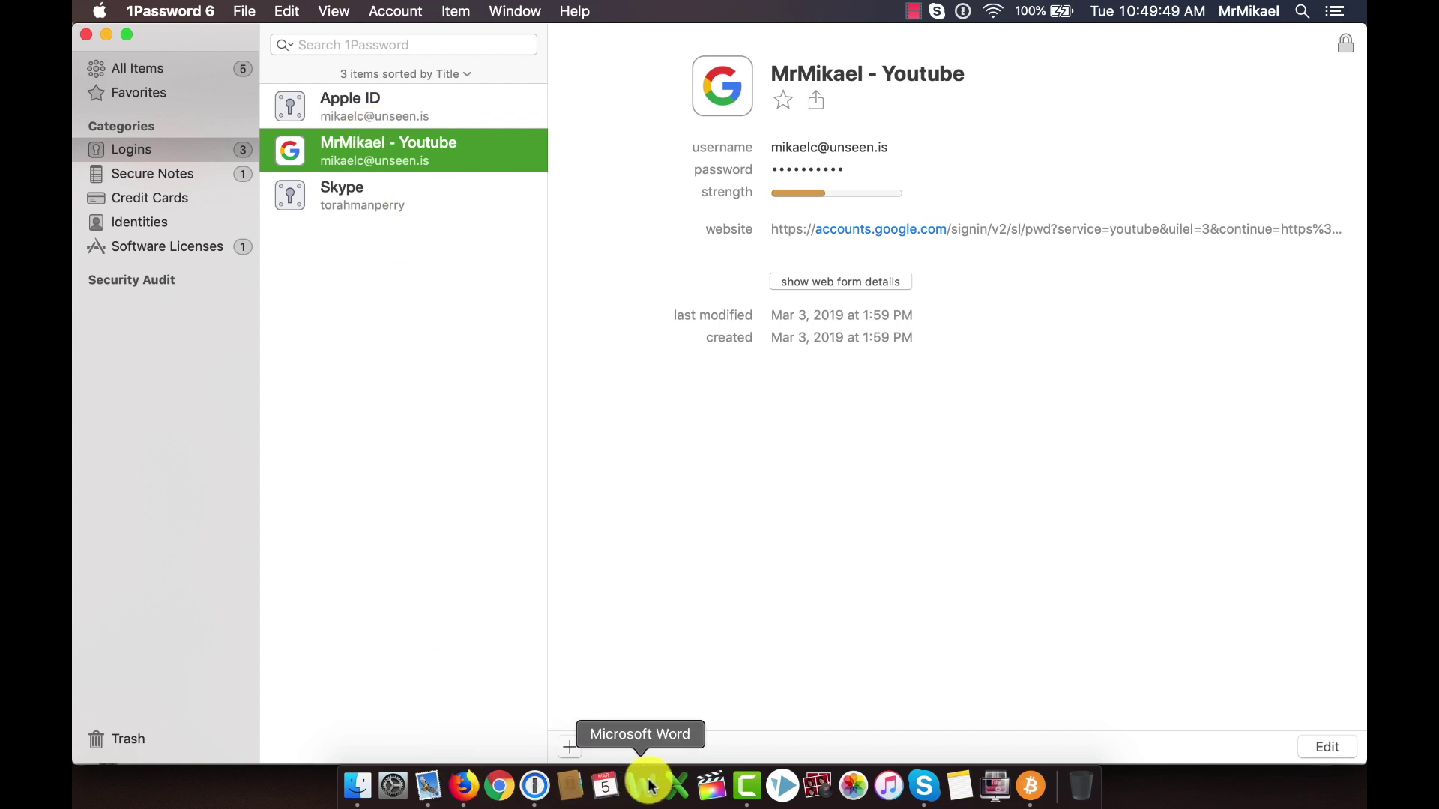
click(461, 782)
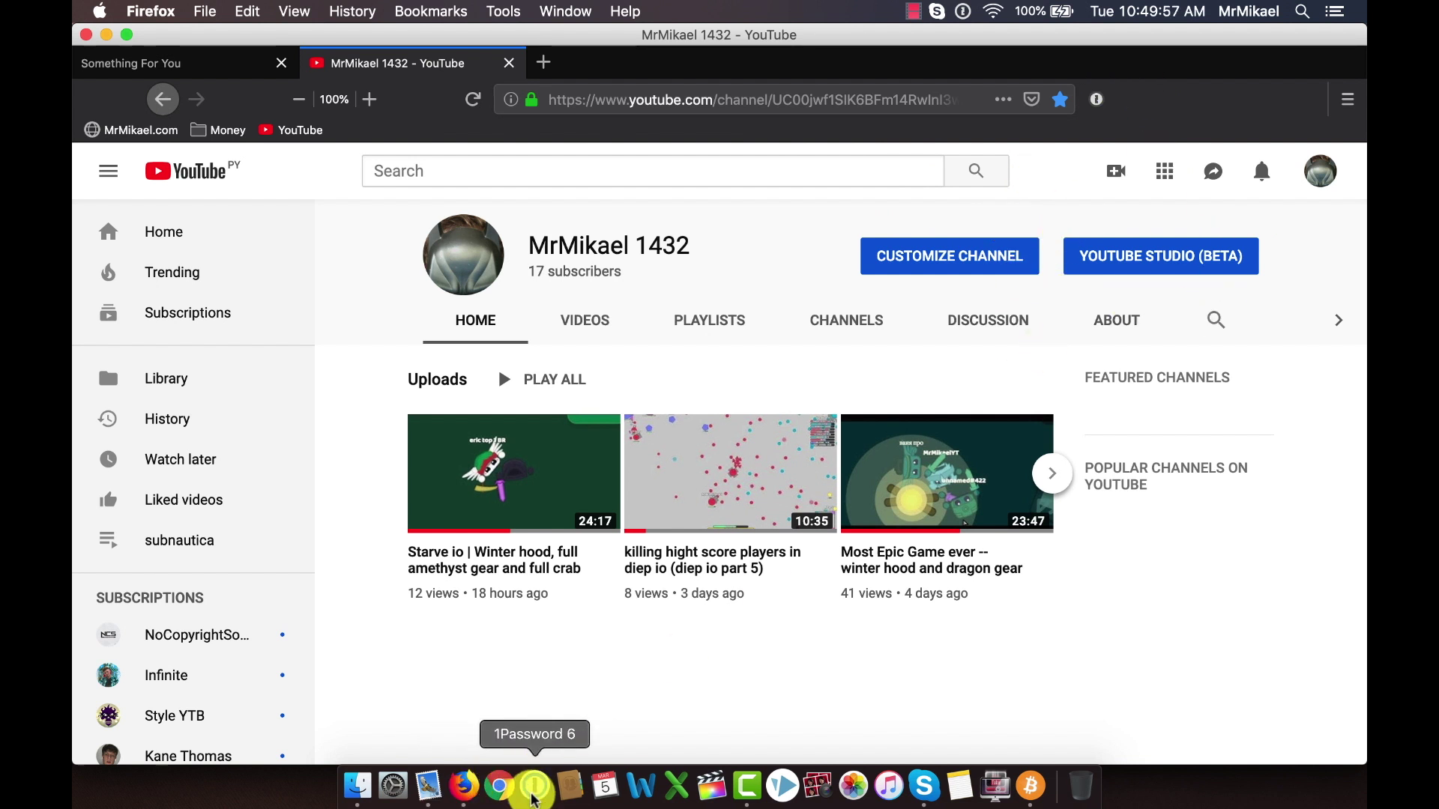
Show the 1Password extension's Password Generator on the YouTube page, then dismiss it
click(534, 793)
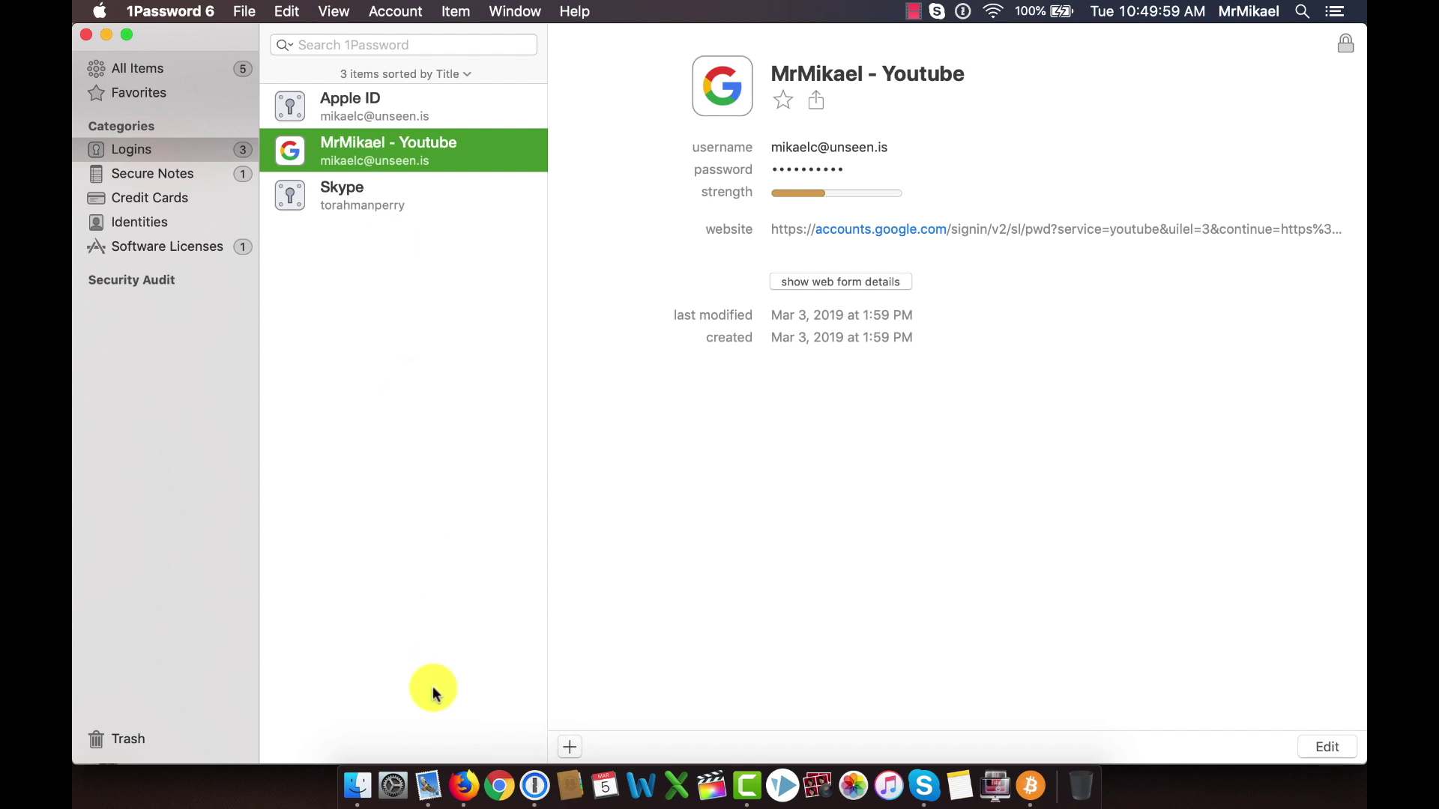
click(463, 784)
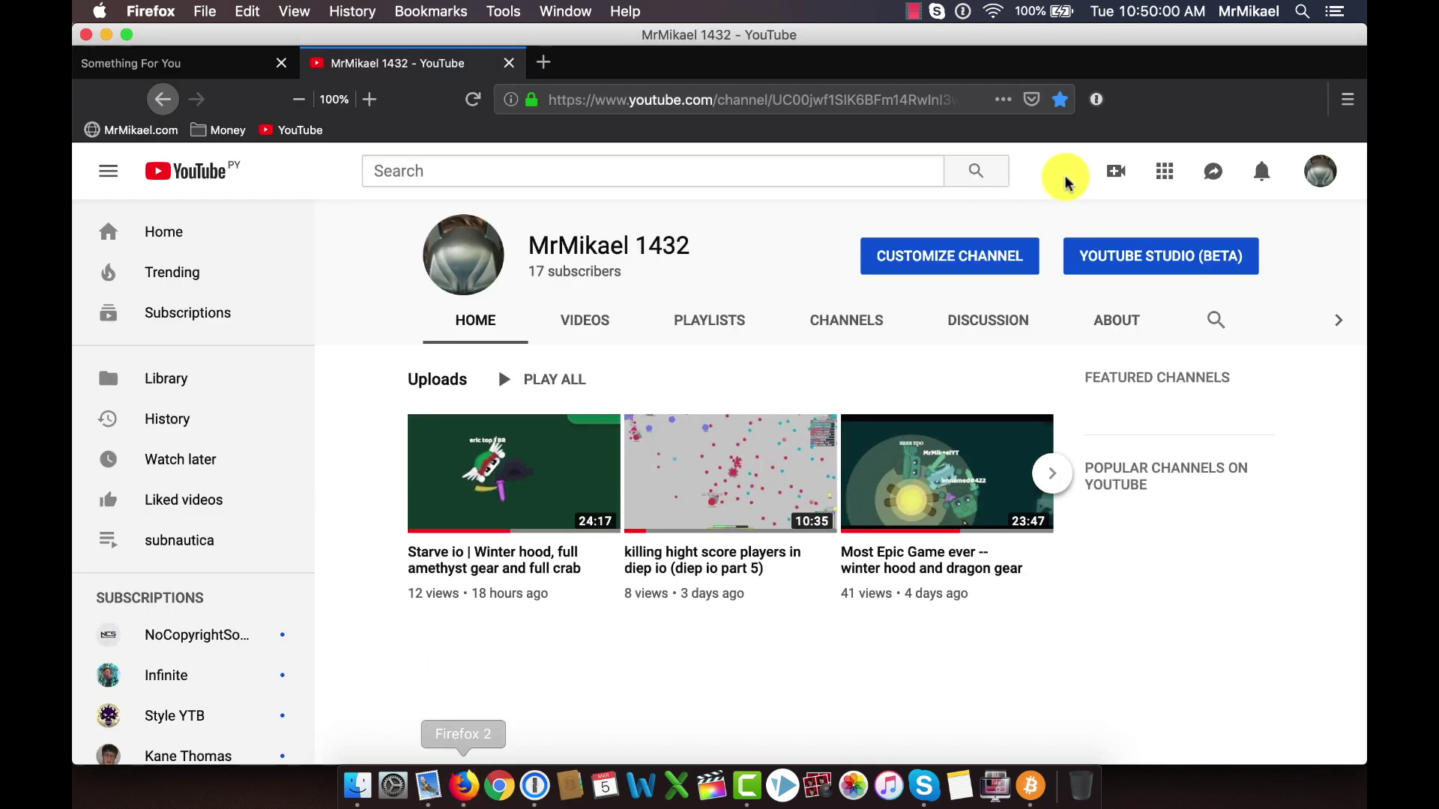
click(1097, 102)
mouse_move(1169, 159)
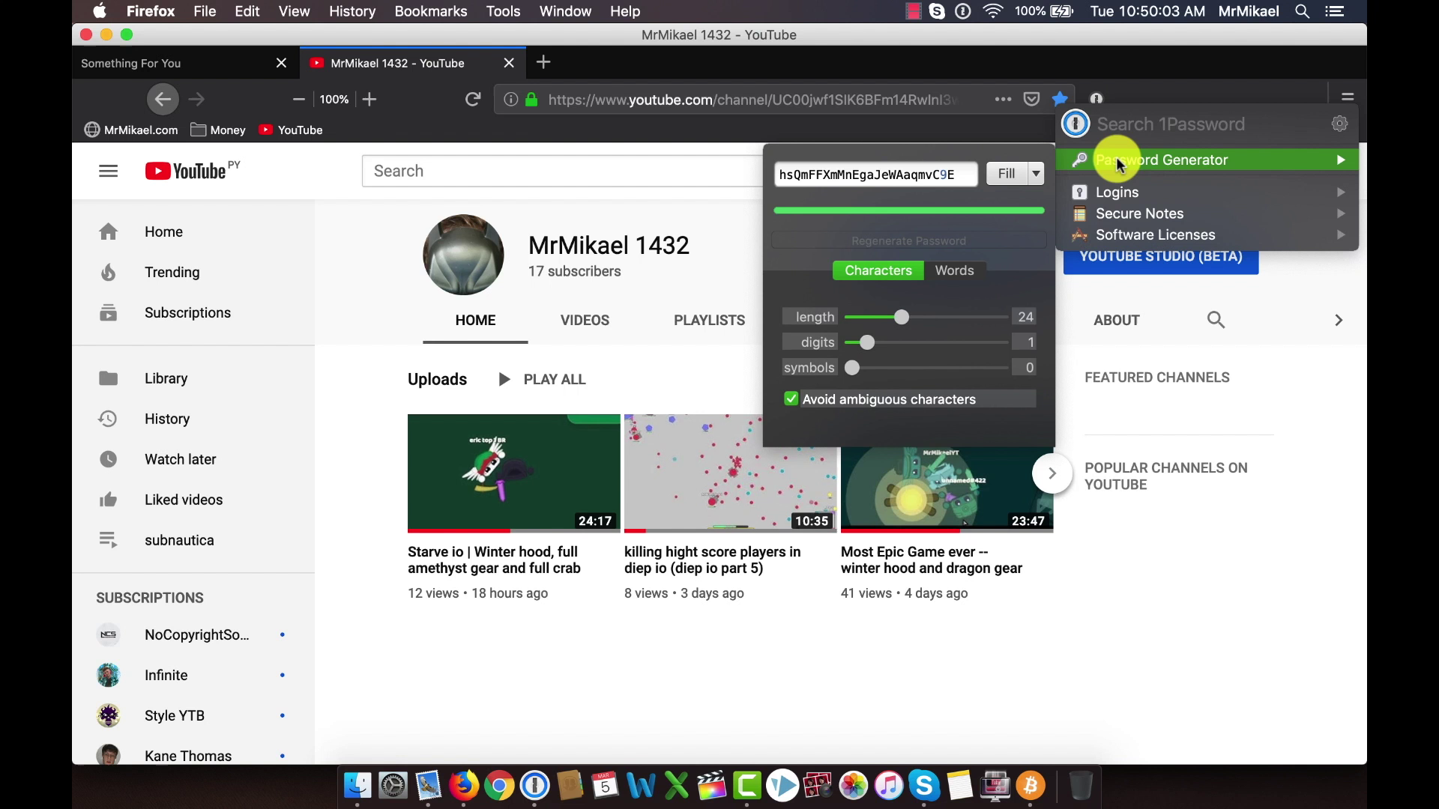
click(1165, 633)
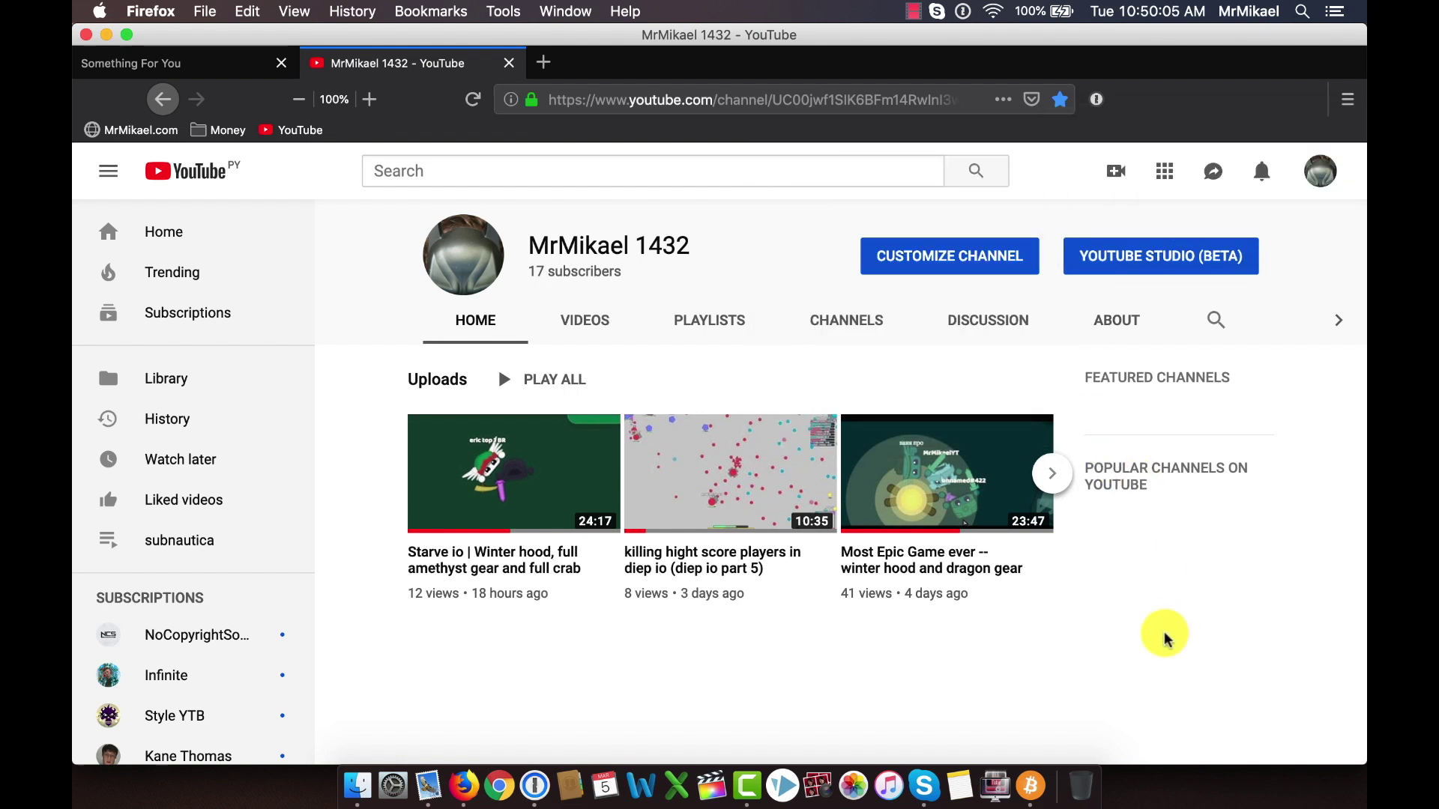
Sign out of YouTube from the avatar account menu
click(1311, 174)
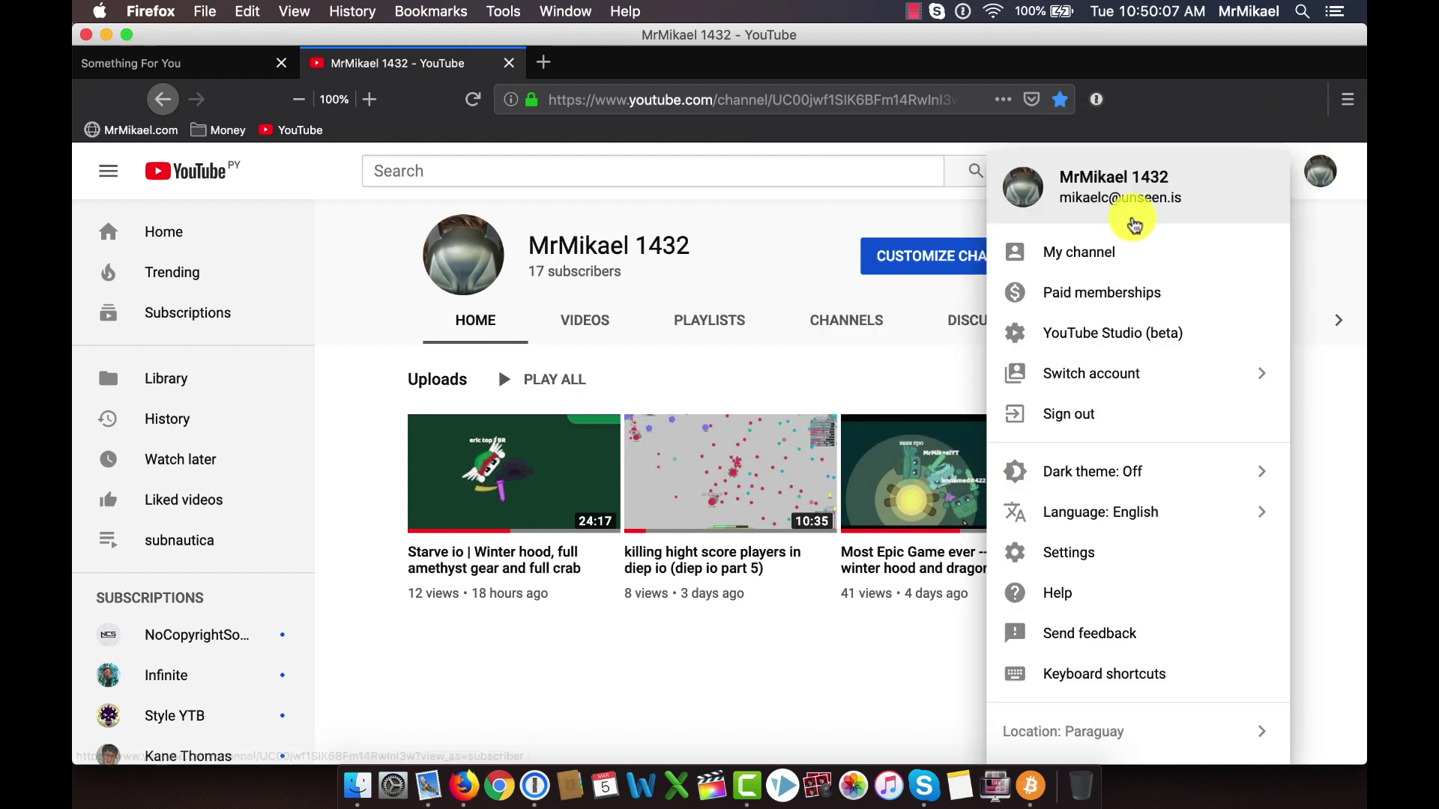
click(1062, 415)
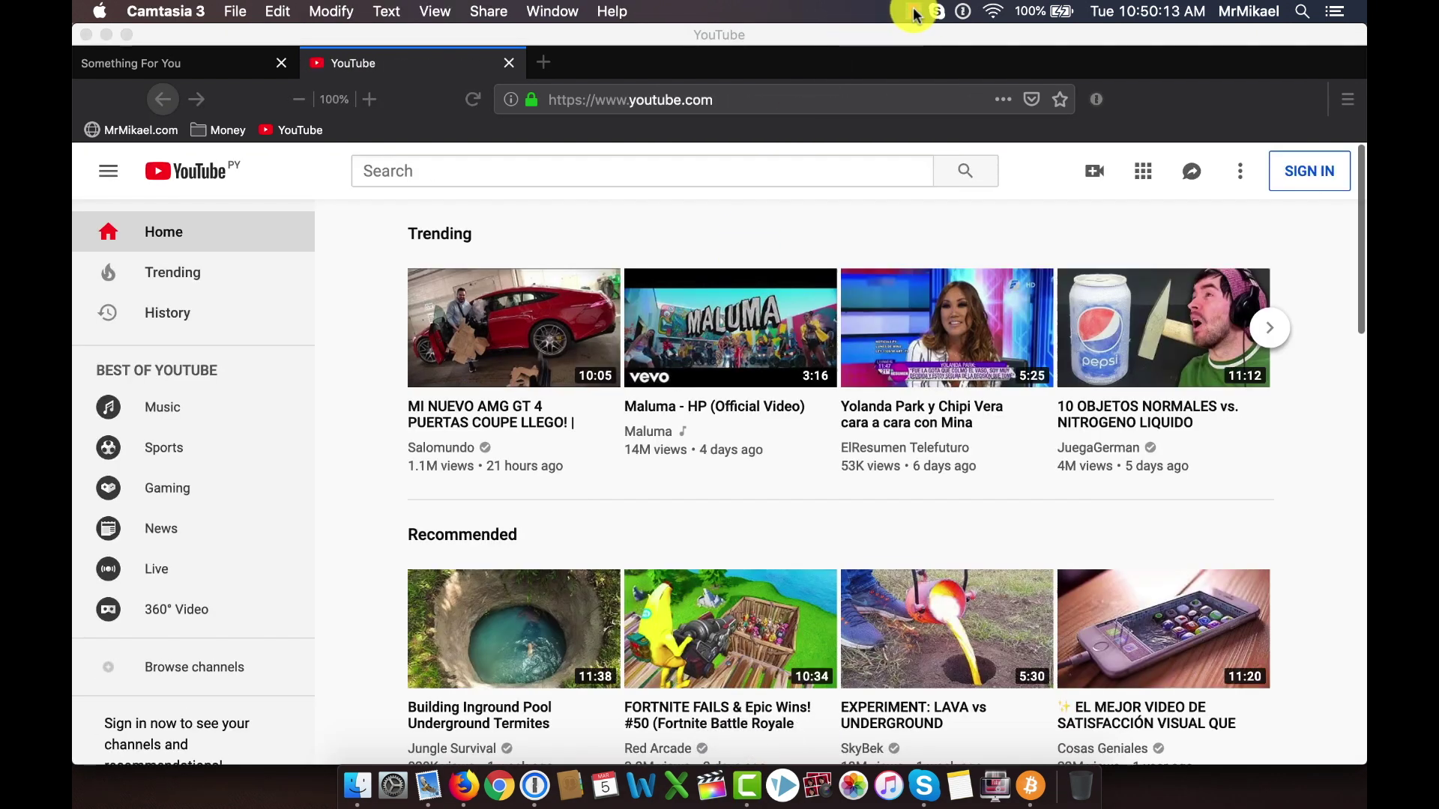
click(913, 13)
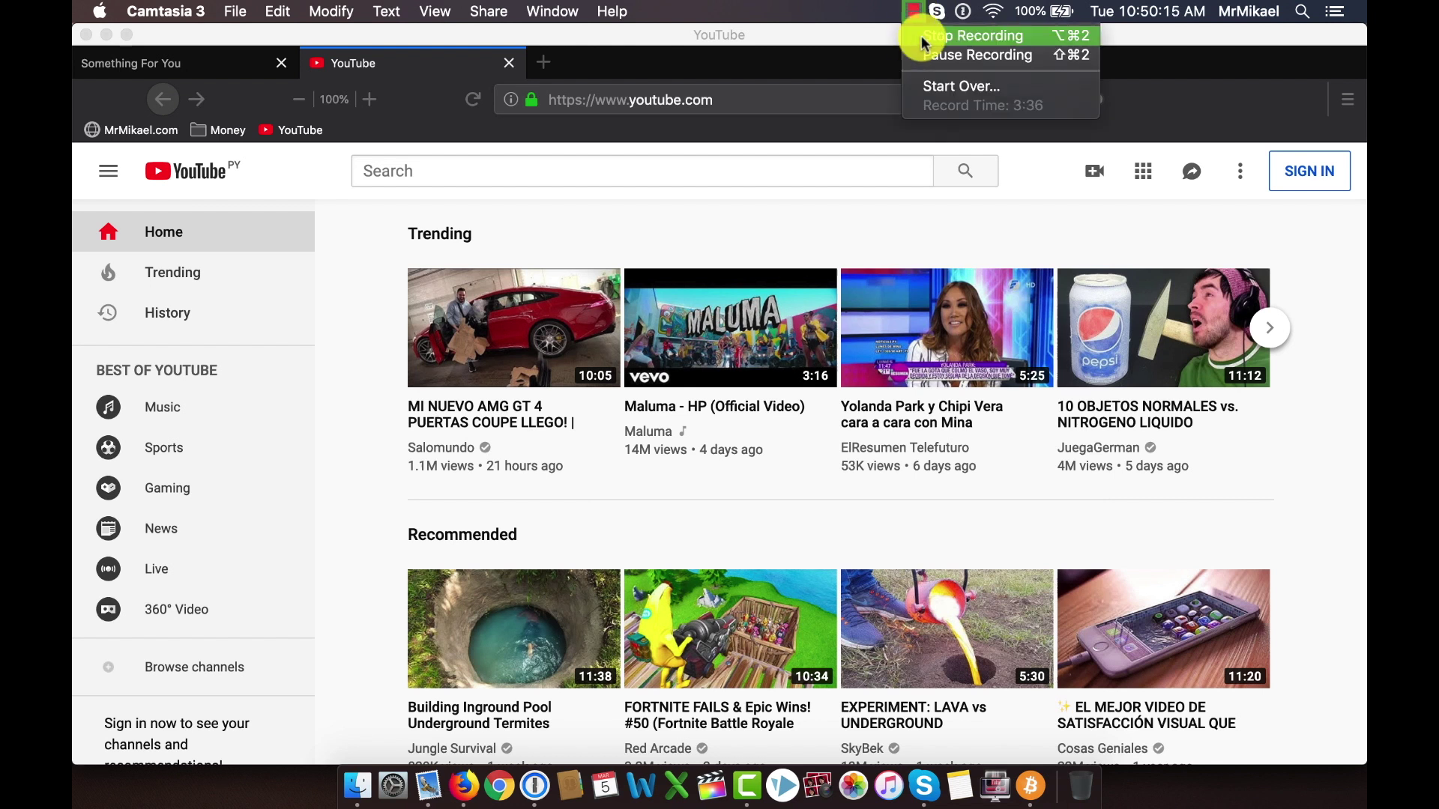